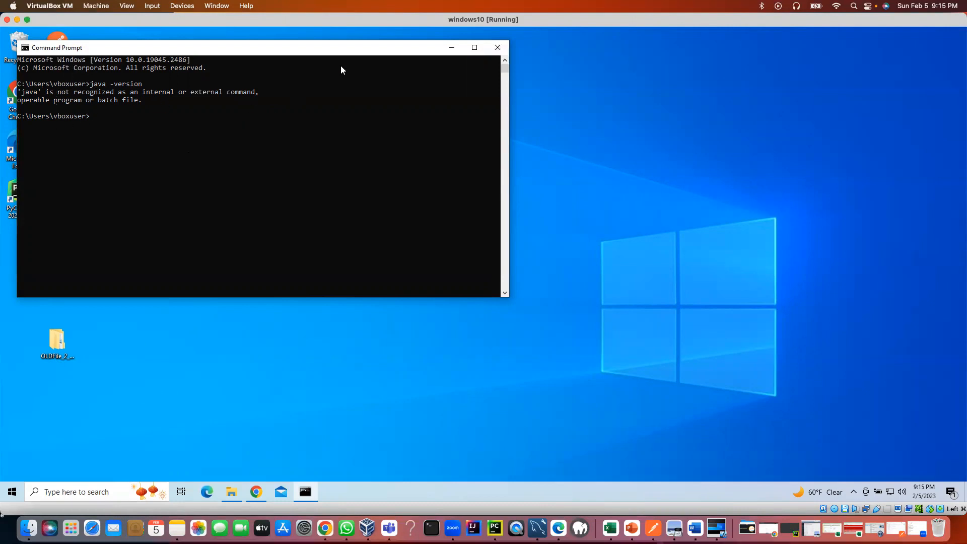
Close Command Prompt after java -version reports 'java' as not recognized.
{"action": "left_click", "coordinate": [498, 48]}
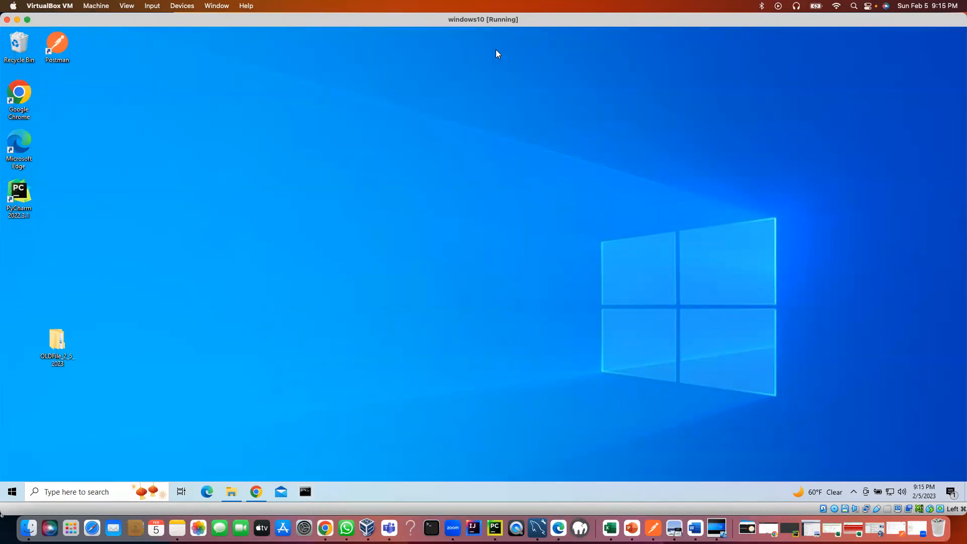
Open the Java SE 8 Archive Downloads (JDK 8u202 and earlier) result in a new Chrome tab and view it.
{"action": "left_click", "coordinate": [255, 492]}
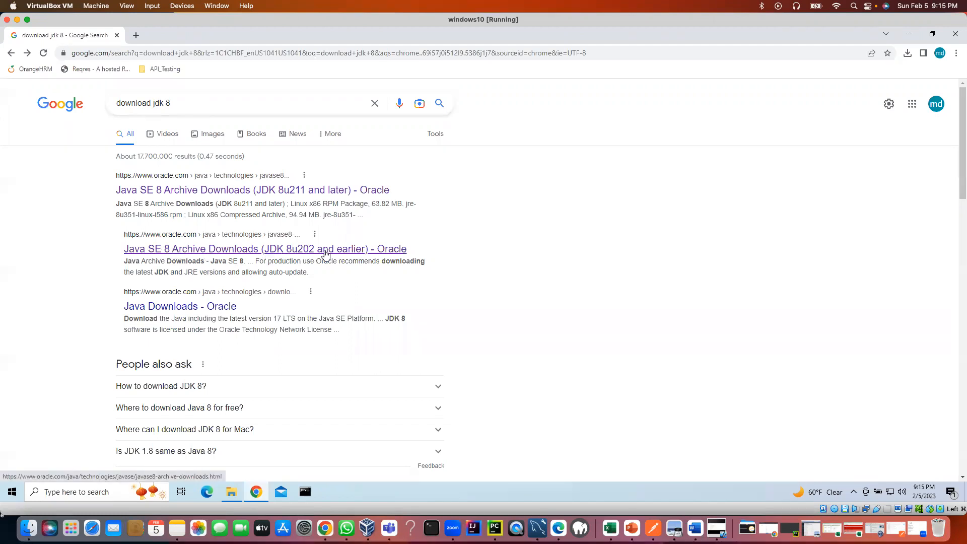
{"action": "right_click", "coordinate": [254, 253]}
{"action": "left_click", "coordinate": [292, 257]}
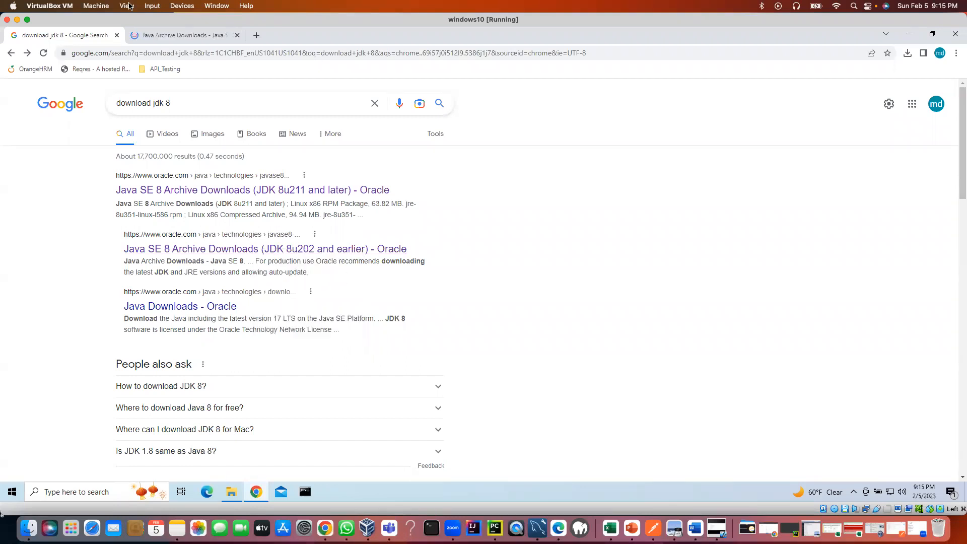
{"action": "left_click", "coordinate": [166, 35]}
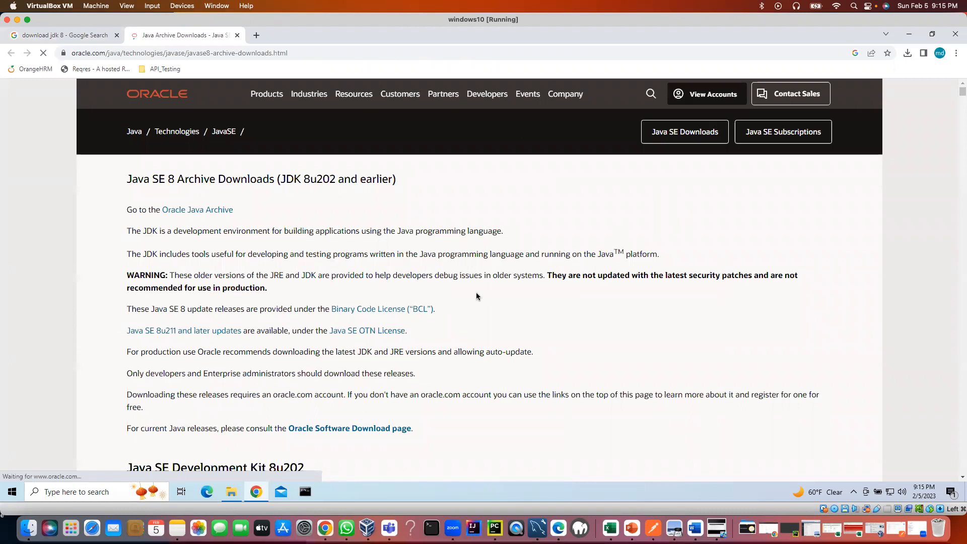
Scroll to the 8u202 table and request the Windows x64 jdk-8u202-windows-x64.exe (211.58 MB) download.
{"action": "scroll", "coordinate": [475, 292], "scroll_direction": "down", "scroll_amount": 4}
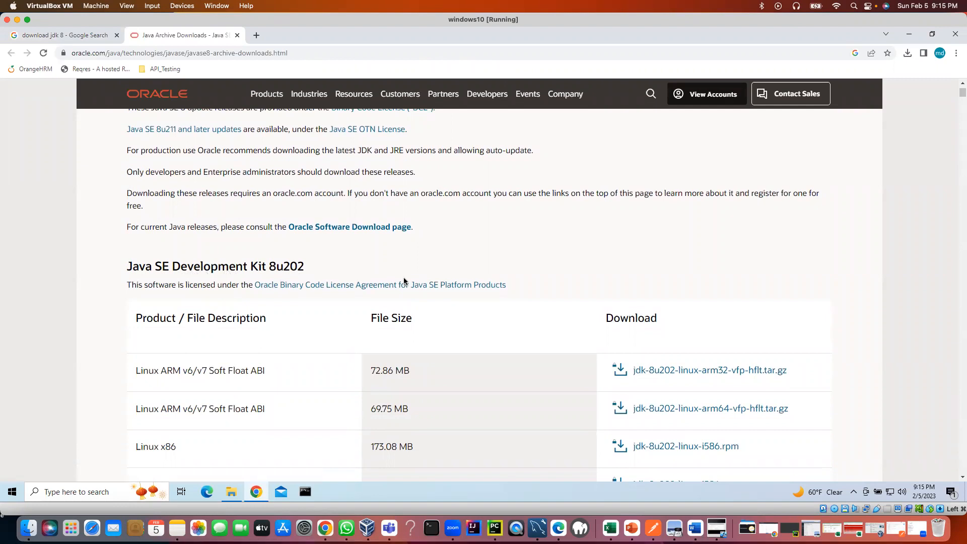
{"action": "scroll", "coordinate": [397, 278], "scroll_direction": "down", "scroll_amount": 4}
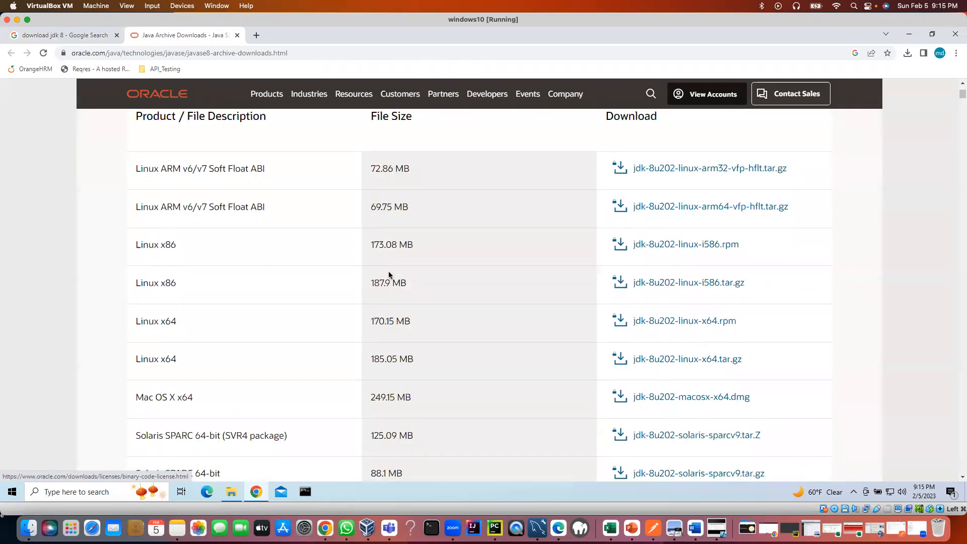
{"action": "scroll", "coordinate": [389, 274], "scroll_direction": "down", "scroll_amount": 1}
{"action": "scroll", "coordinate": [303, 275], "scroll_direction": "down", "scroll_amount": 3}
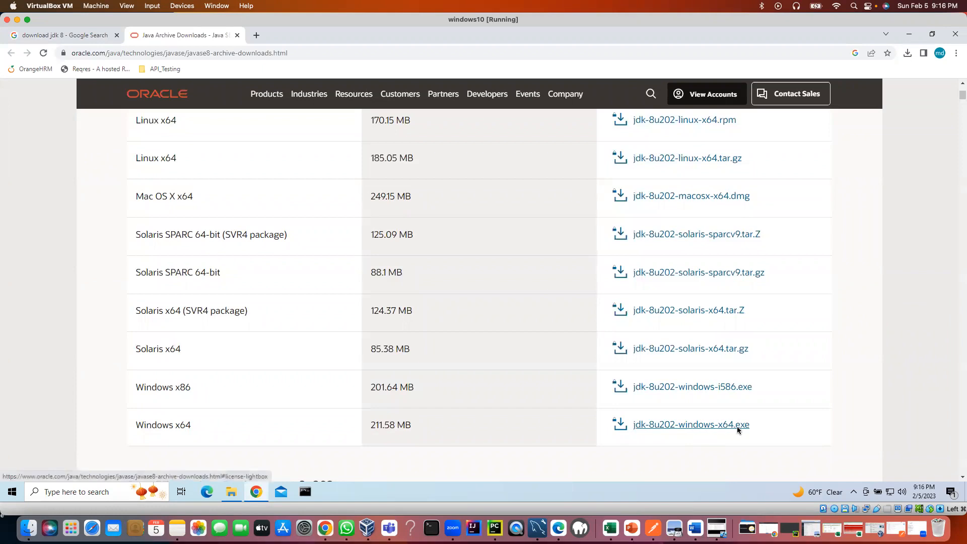
{"action": "left_click", "coordinate": [733, 428]}
{"action": "left_click", "coordinate": [735, 423]}
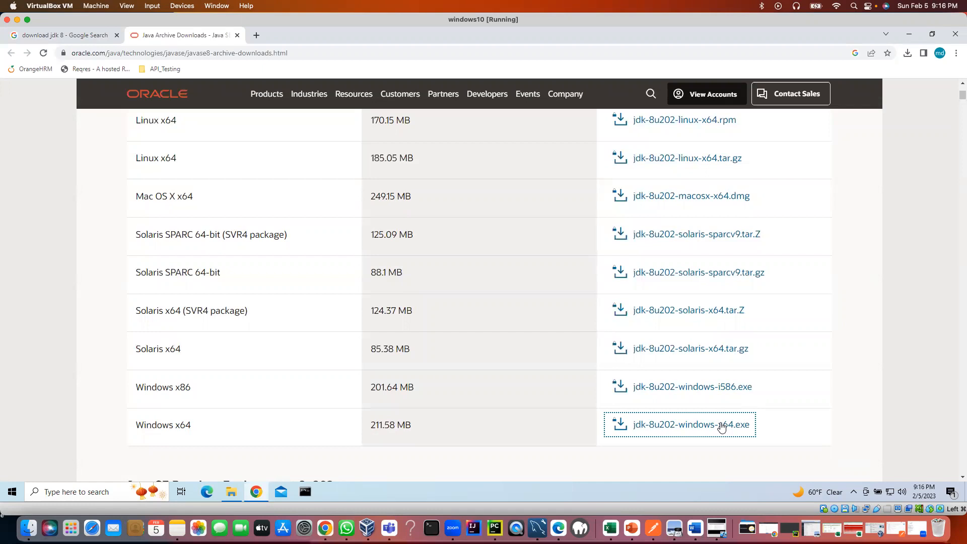
{"action": "left_click", "coordinate": [720, 425]}
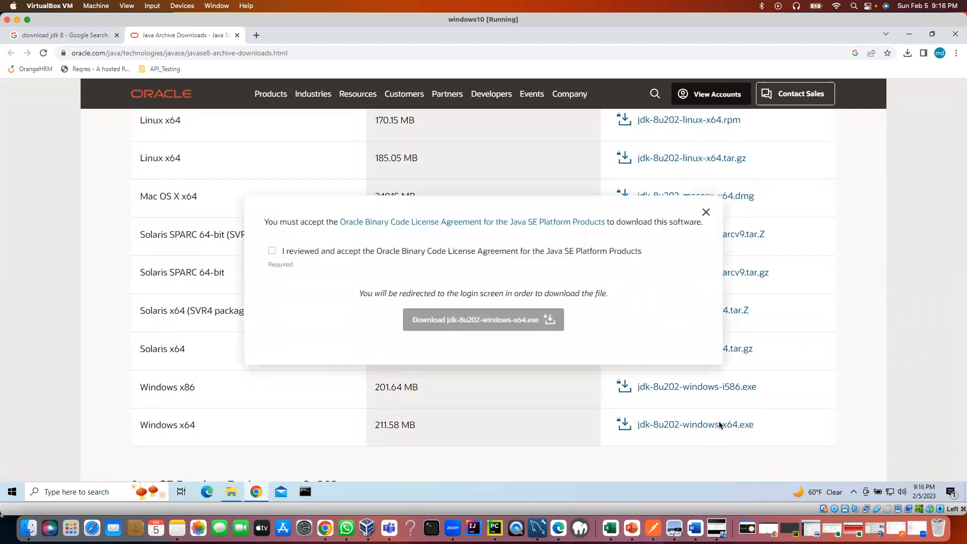
Accept the Oracle license agreement and download jdk-8u202-windows-x64.exe, reaching the sign-in page.
{"action": "left_click", "coordinate": [272, 251]}
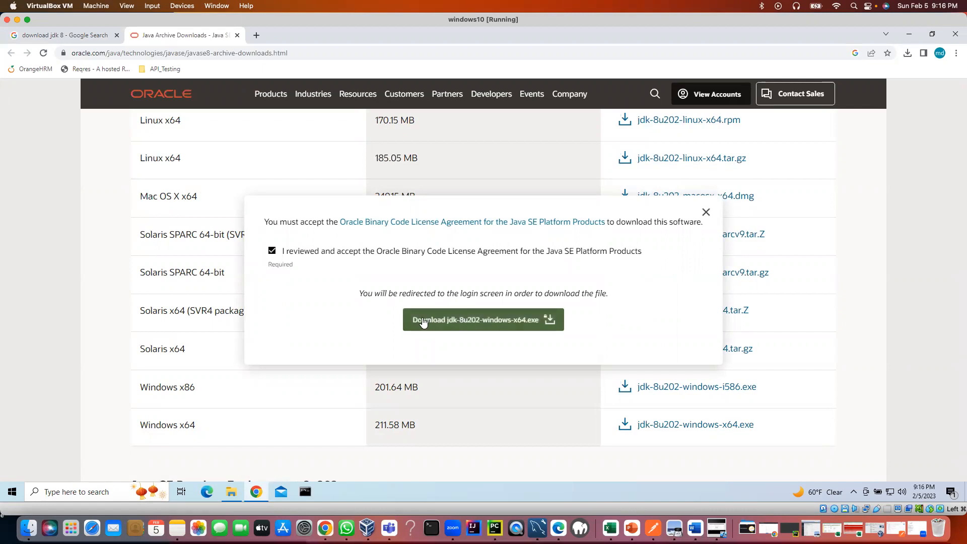
{"action": "left_click", "coordinate": [428, 321]}
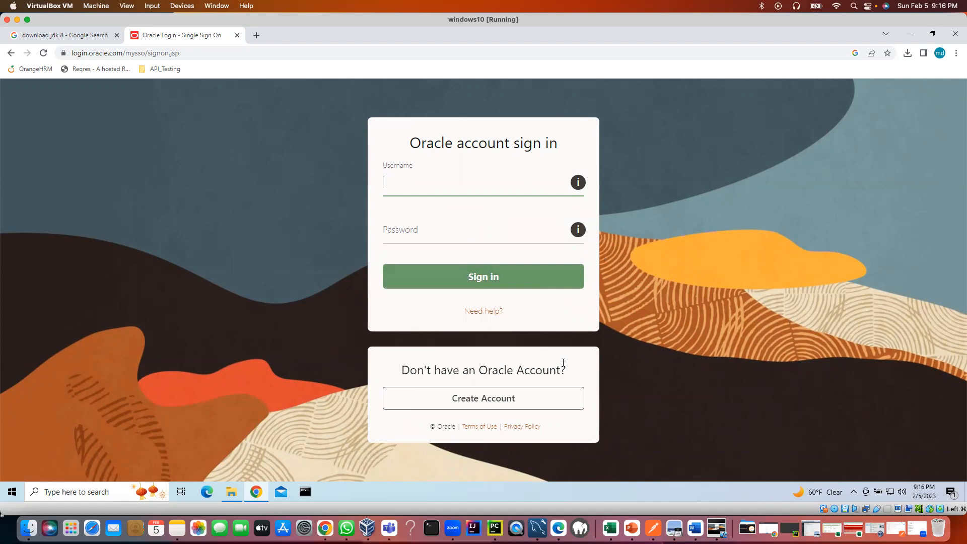
Review the Create Your Oracle Account form in a new tab, then return to the sign-in page's username field.
{"action": "left_click", "coordinate": [470, 400]}
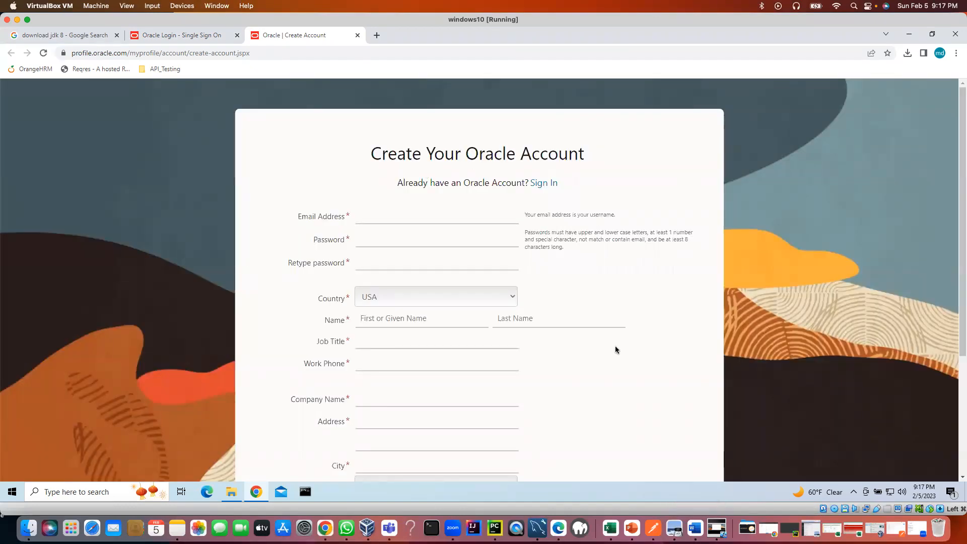
{"action": "scroll", "coordinate": [431, 249], "scroll_direction": "down", "scroll_amount": 1}
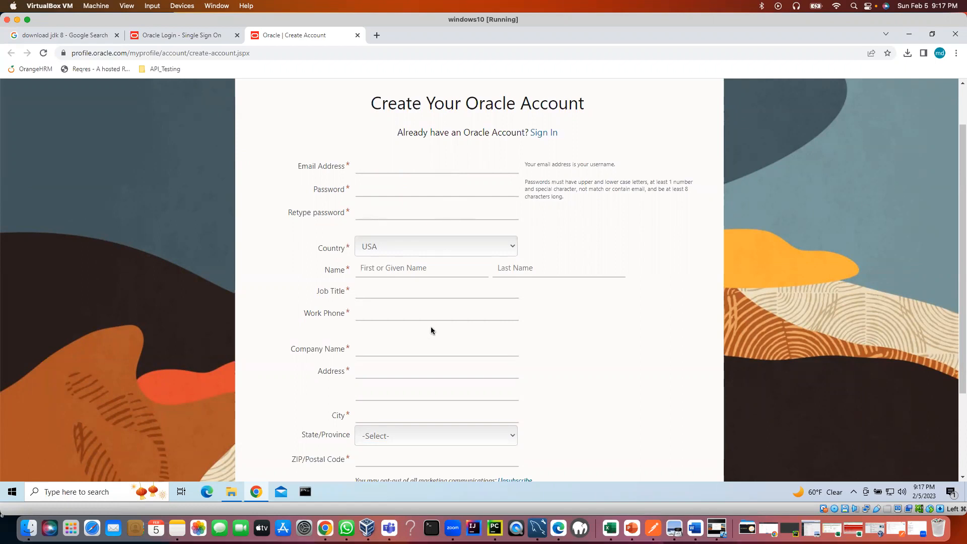
{"action": "scroll", "coordinate": [430, 327], "scroll_direction": "down", "scroll_amount": 3}
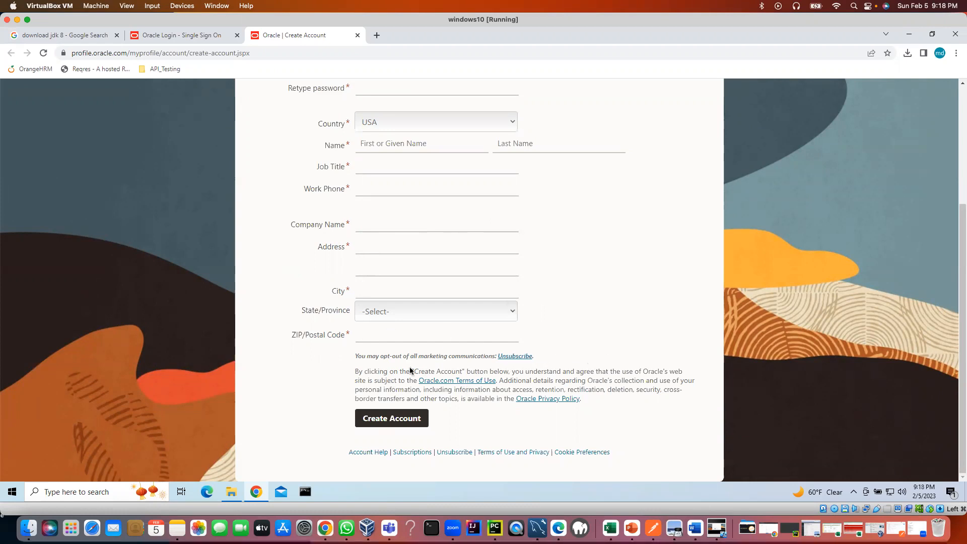
{"action": "scroll", "coordinate": [460, 345], "scroll_direction": "up", "scroll_amount": 5}
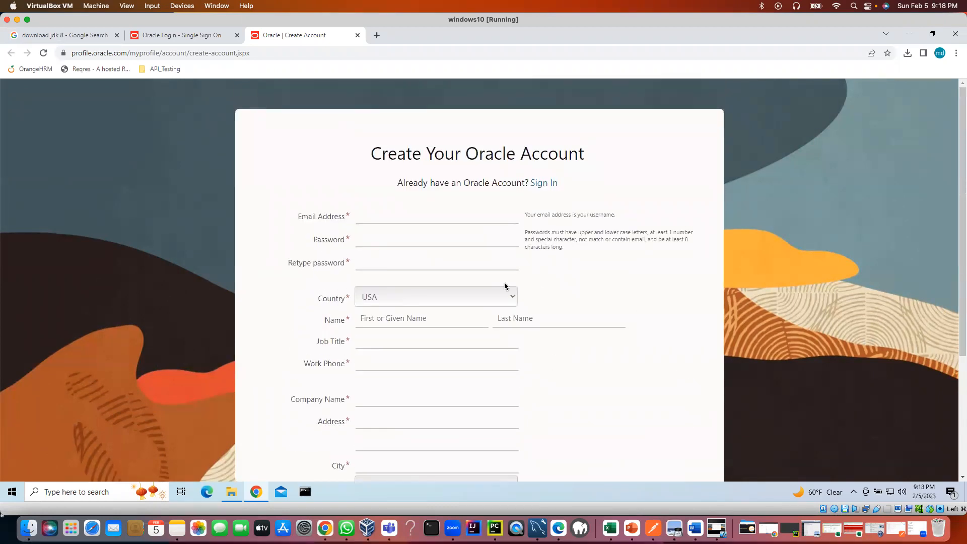
{"action": "left_click", "coordinate": [197, 42]}
{"action": "left_click", "coordinate": [400, 190]}
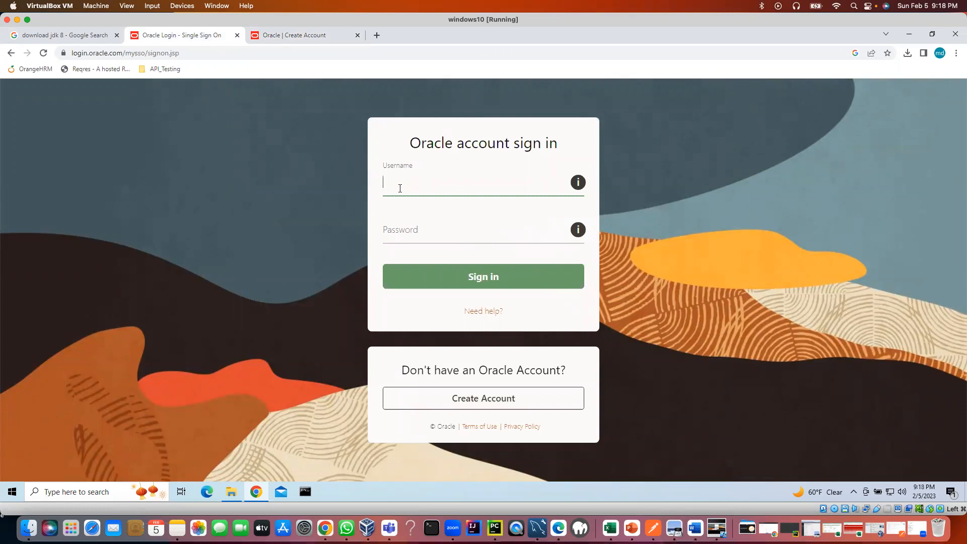
Sign in with the Oracle account e-mail and password so jdk-8u202-windows-x64.exe downloads.
{"action": "left_click", "coordinate": [413, 228]}
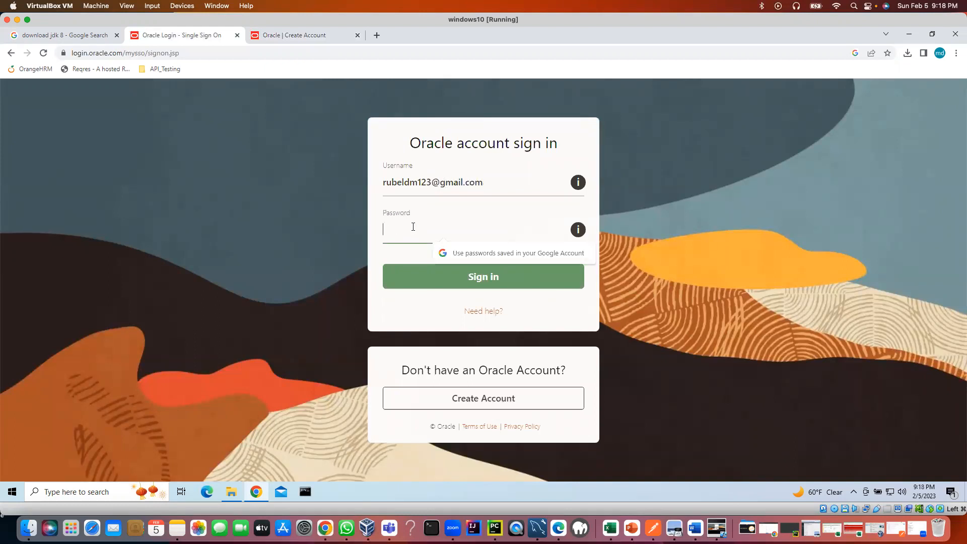
{"action": "type", "text": "•••••••••"}
{"action": "left_click", "coordinate": [462, 278]}
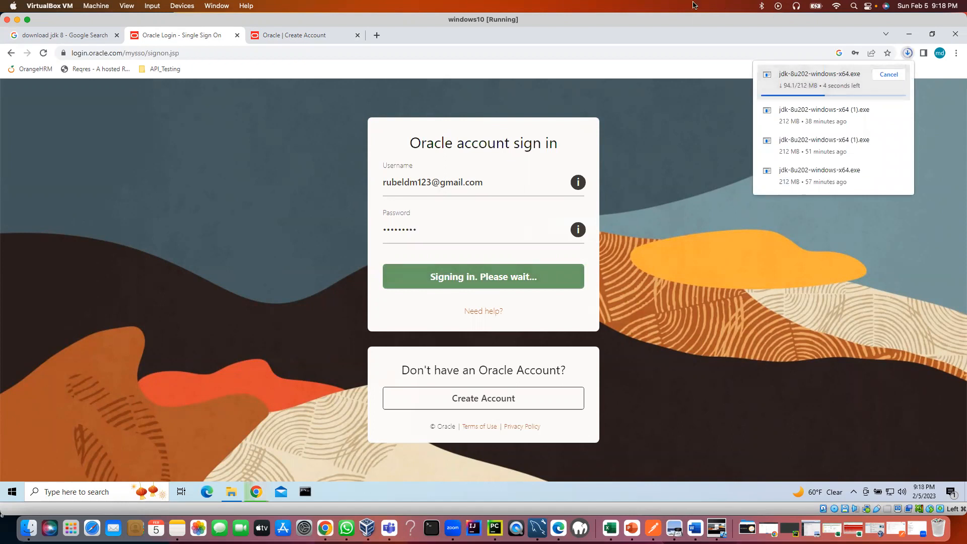
Run jdk-8u202-windows-x64.exe from Downloads, allow it, and install the default JDK features.
{"action": "left_click", "coordinate": [231, 493]}
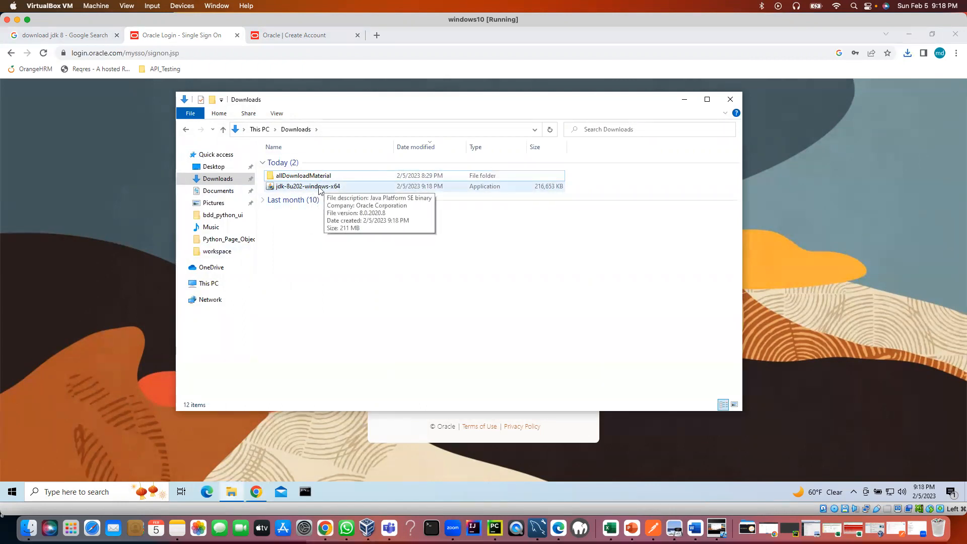
{"action": "double_click", "coordinate": [319, 187]}
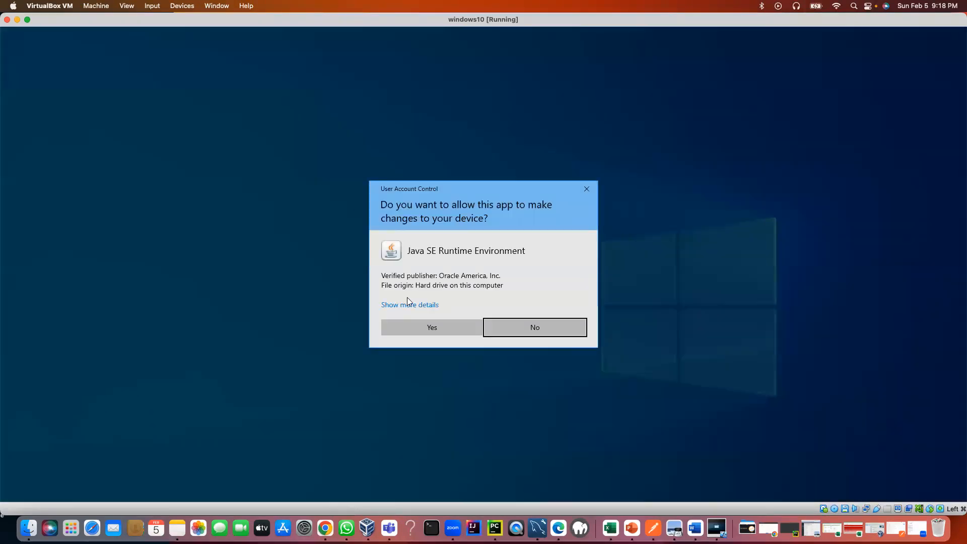
{"action": "left_click", "coordinate": [396, 329]}
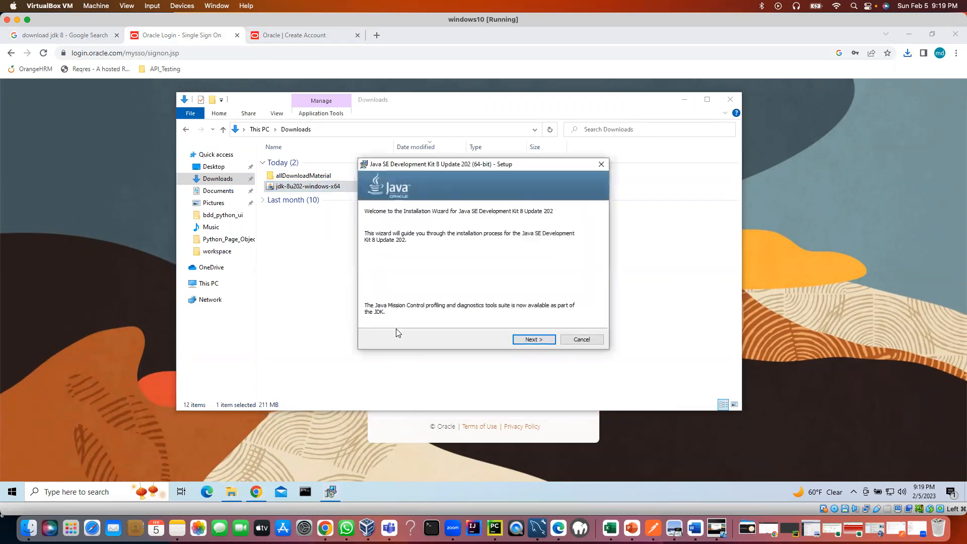
{"action": "left_click", "coordinate": [528, 339]}
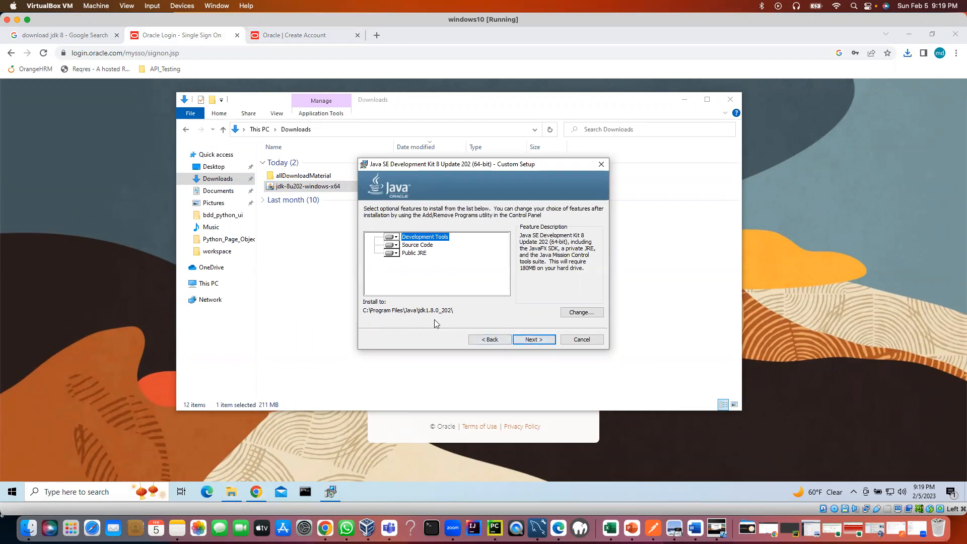
{"action": "left_click", "coordinate": [528, 340]}
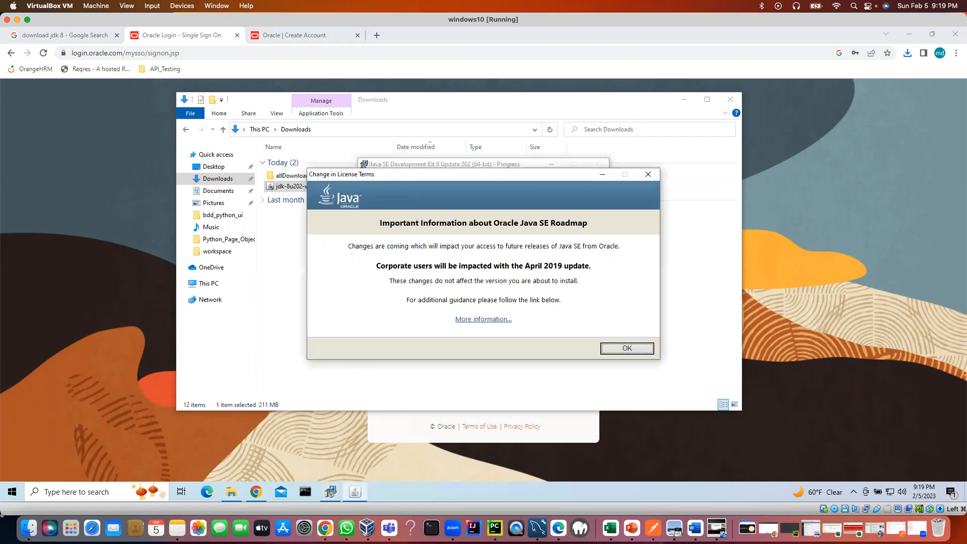
{"action": "left_click", "coordinate": [628, 349]}
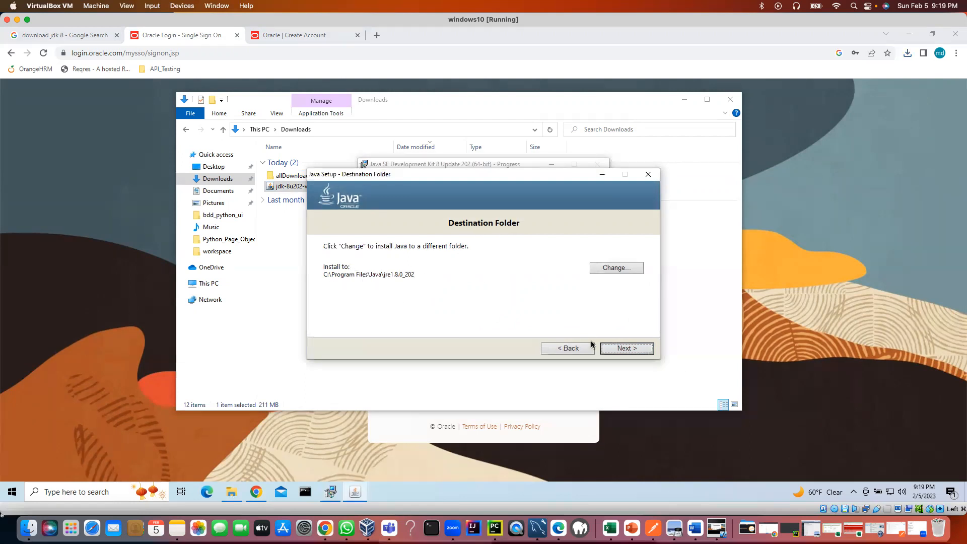
Install the JRE to the default C:\Program Files\Java\jre1.8.0_202 folder and close the completed setup.
{"action": "left_click", "coordinate": [627, 349]}
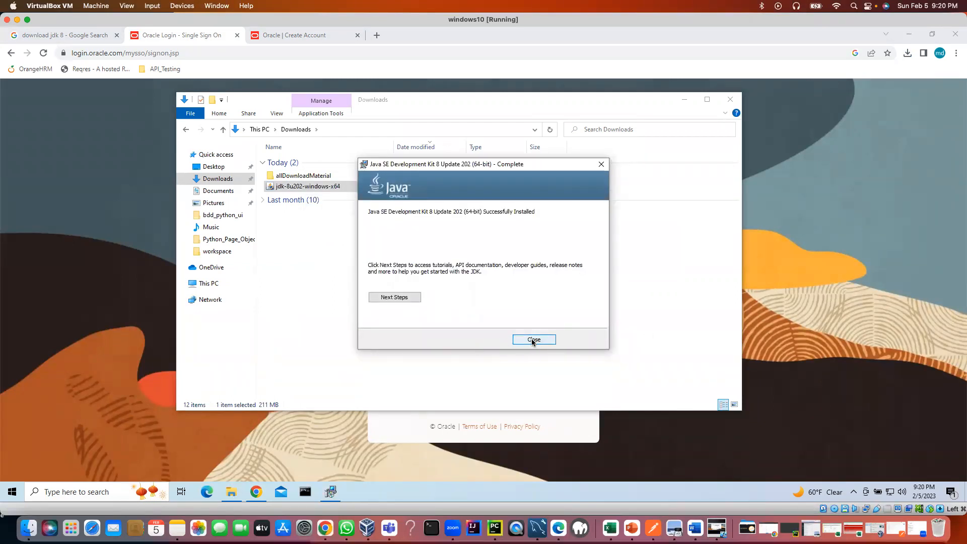
{"action": "left_click", "coordinate": [533, 340]}
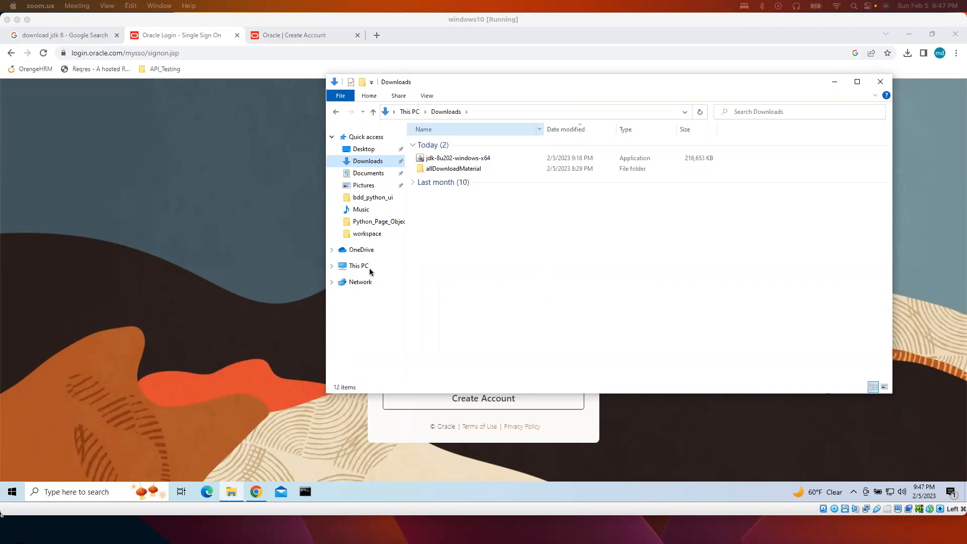
{"action": "left_click", "coordinate": [362, 267]}
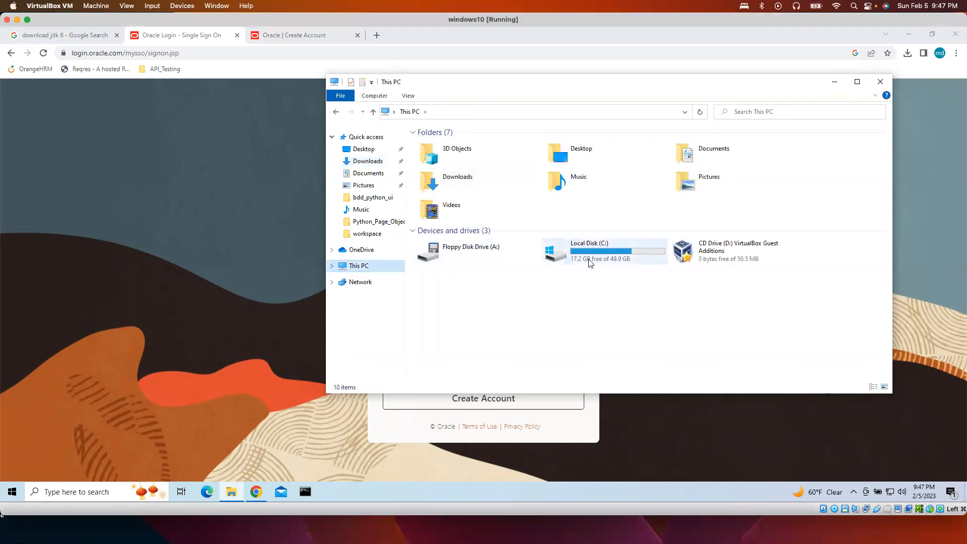
Browse in File Explorer to C:\Program Files\Java\jdk1.8.0_202.
{"action": "double_click", "coordinate": [590, 262]}
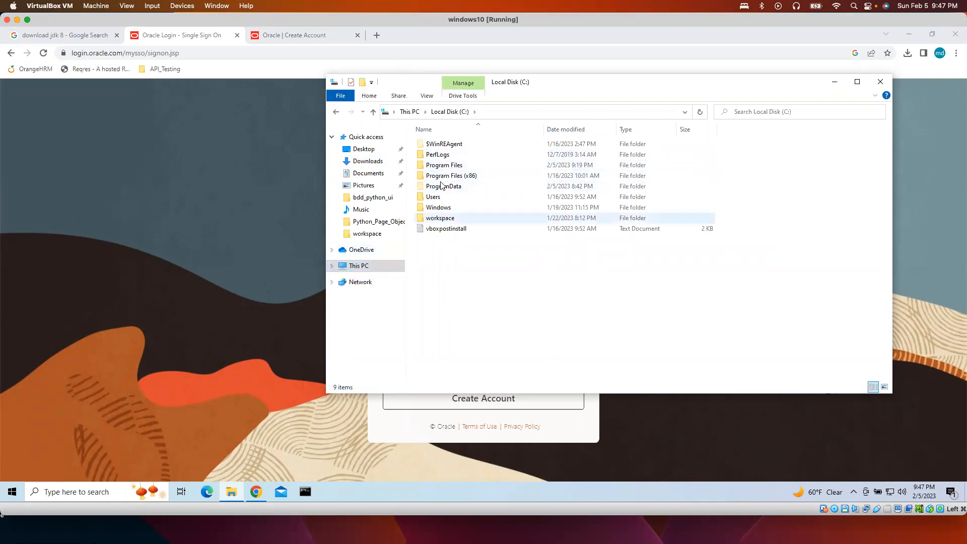
{"action": "left_click", "coordinate": [449, 167]}
{"action": "double_click", "coordinate": [449, 168]}
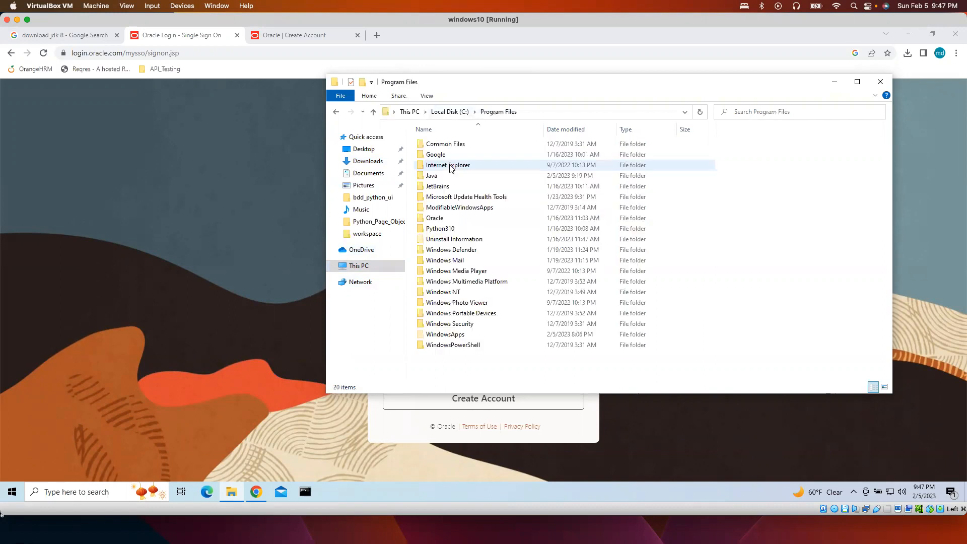
{"action": "double_click", "coordinate": [432, 175]}
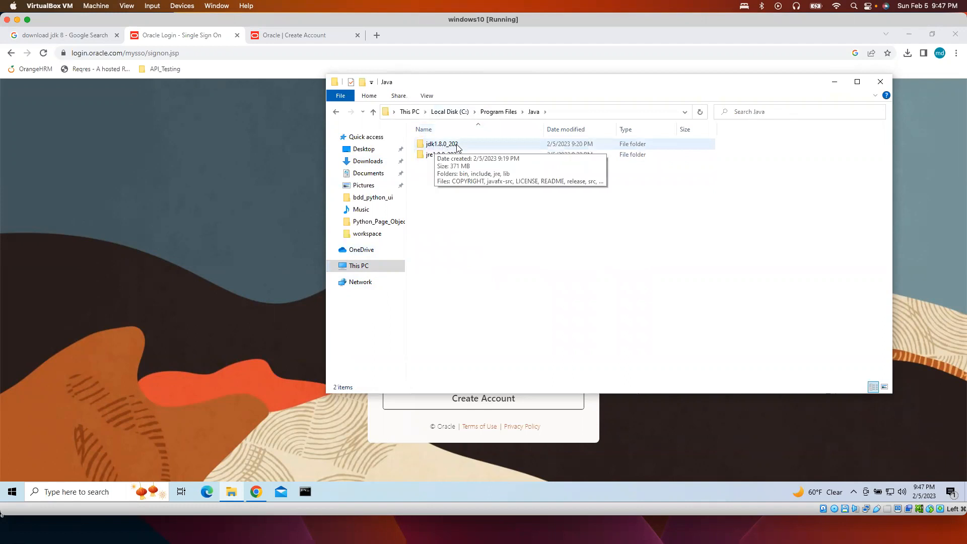
{"action": "double_click", "coordinate": [450, 145]}
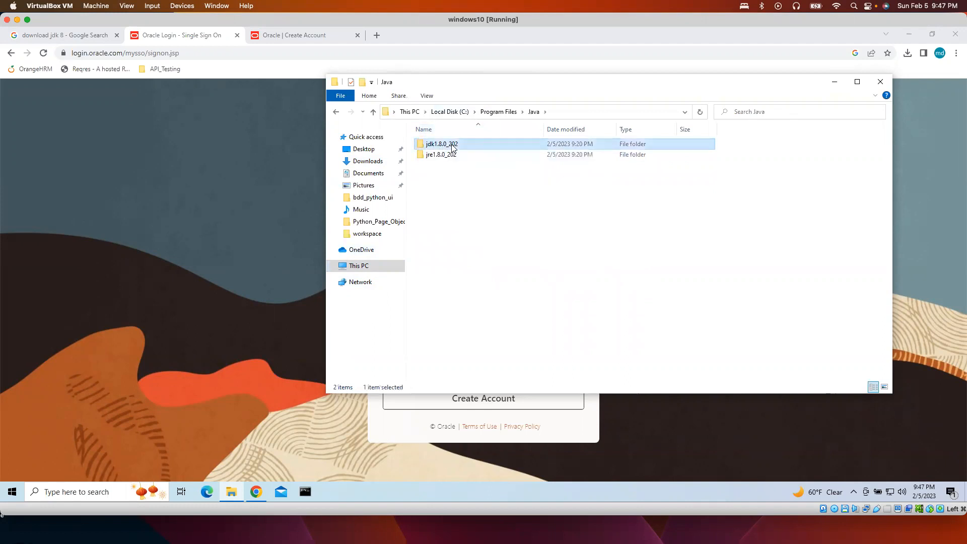
Copy the folder path C:\Program Files\Java\jdk1.8.0_202 from the address bar.
{"action": "left_click", "coordinate": [613, 112]}
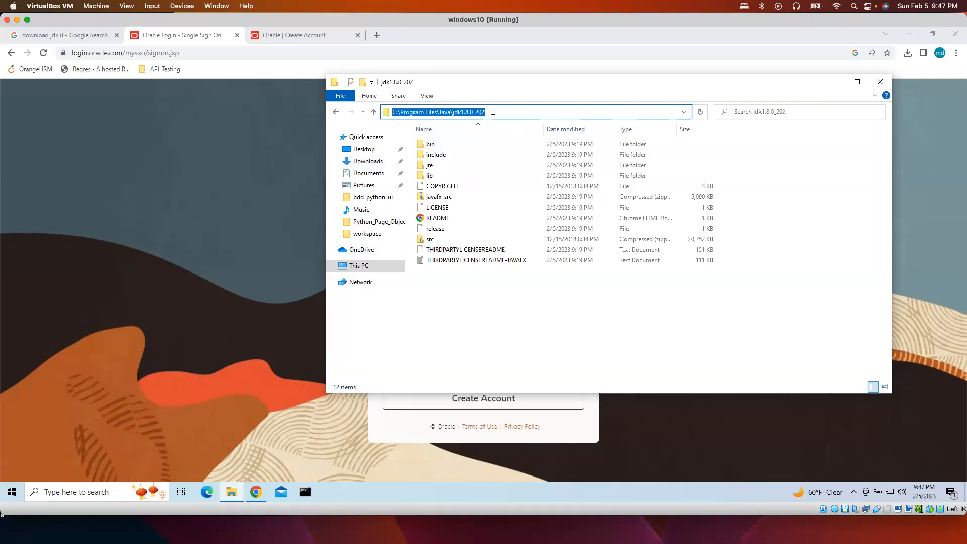
{"action": "left_click", "coordinate": [519, 112]}
{"action": "left_click_drag", "start_coordinate": [497, 111], "coordinate": [390, 110]}
{"action": "right_click", "coordinate": [418, 110]}
{"action": "left_click", "coordinate": [444, 144]}
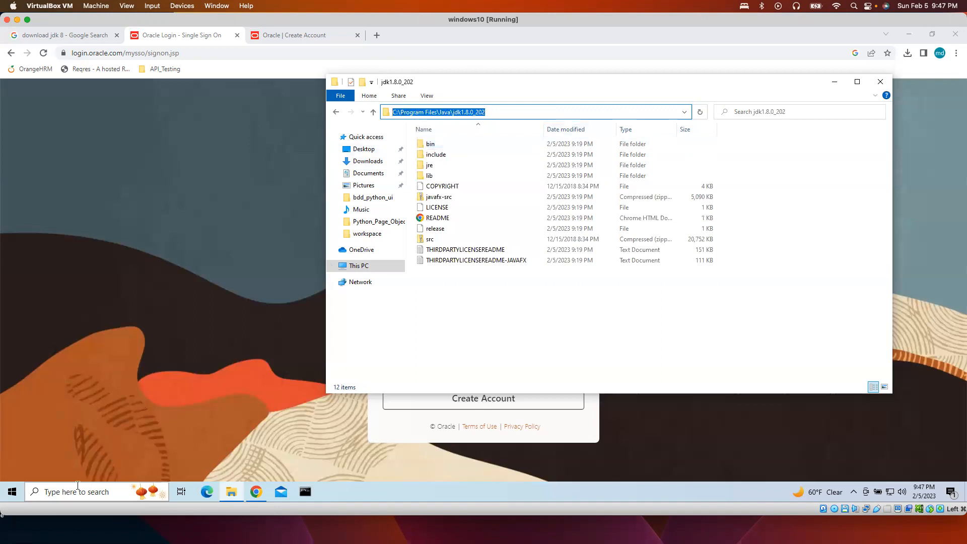
{"action": "left_click", "coordinate": [49, 492]}
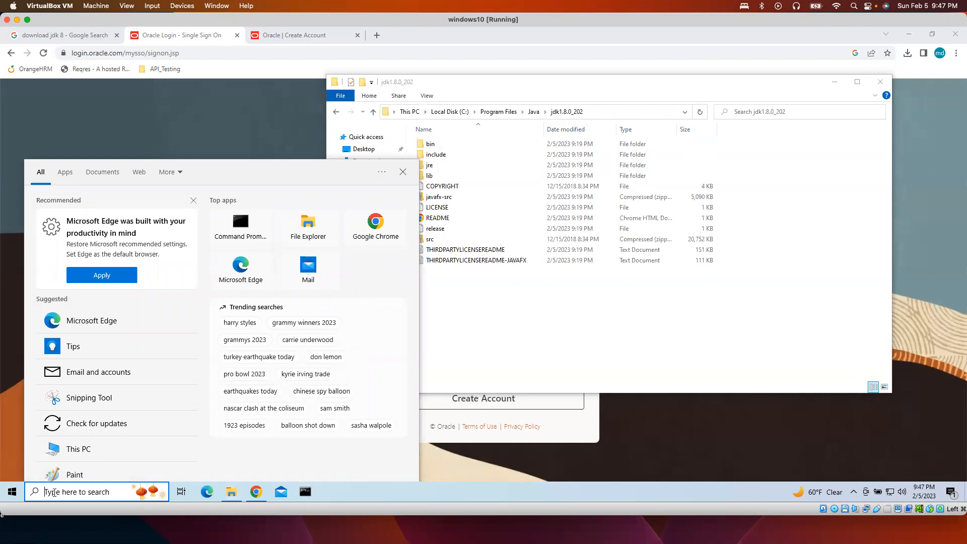
Search Windows for 'edit' and open Edit the system environment variables.
{"action": "type", "text": "edit"}
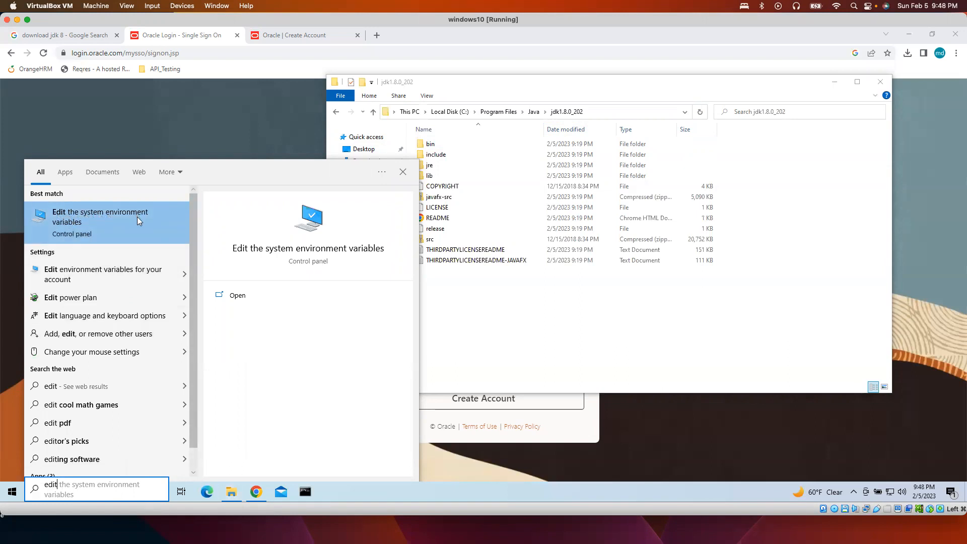
{"action": "left_click", "coordinate": [118, 219]}
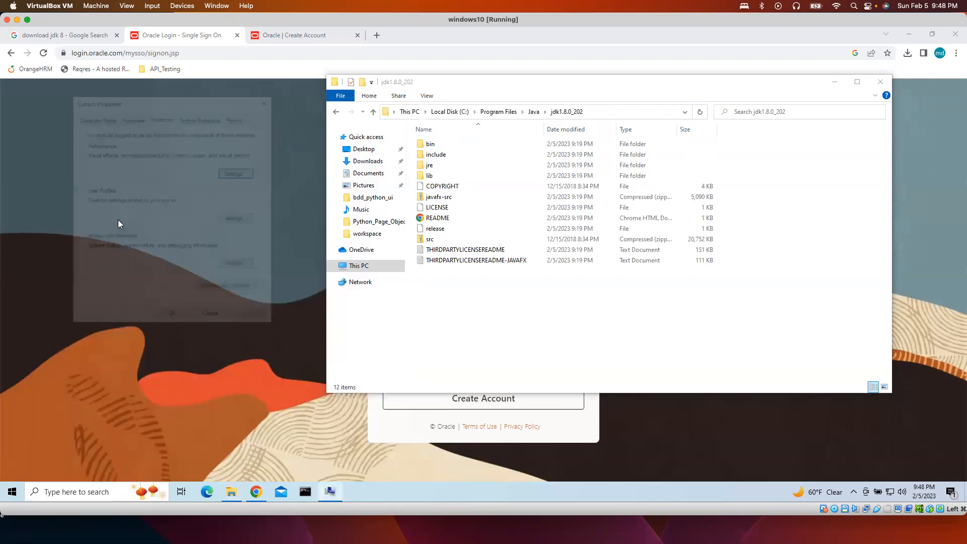
Add a system environment variable JAVA_HOME with value C:\Program Files\Java\jdk1.8.0_202.
{"action": "left_click", "coordinate": [227, 292]}
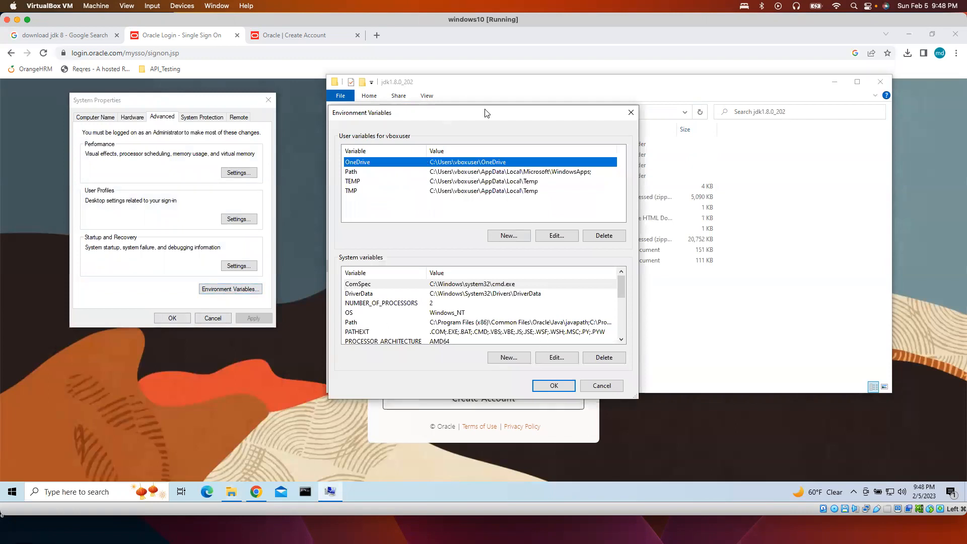
{"action": "left_click_drag", "start_coordinate": [428, 110], "coordinate": [163, 81]}
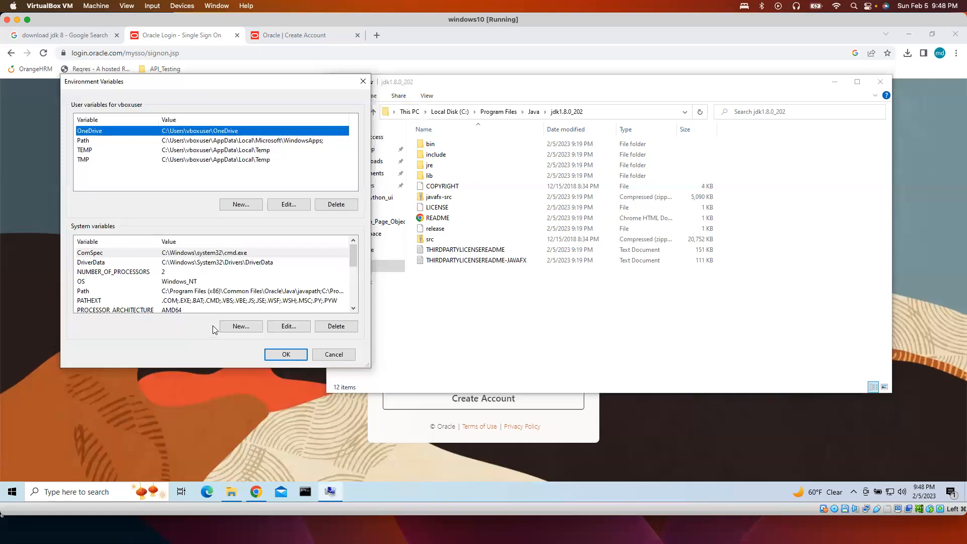
{"action": "left_click", "coordinate": [237, 326]}
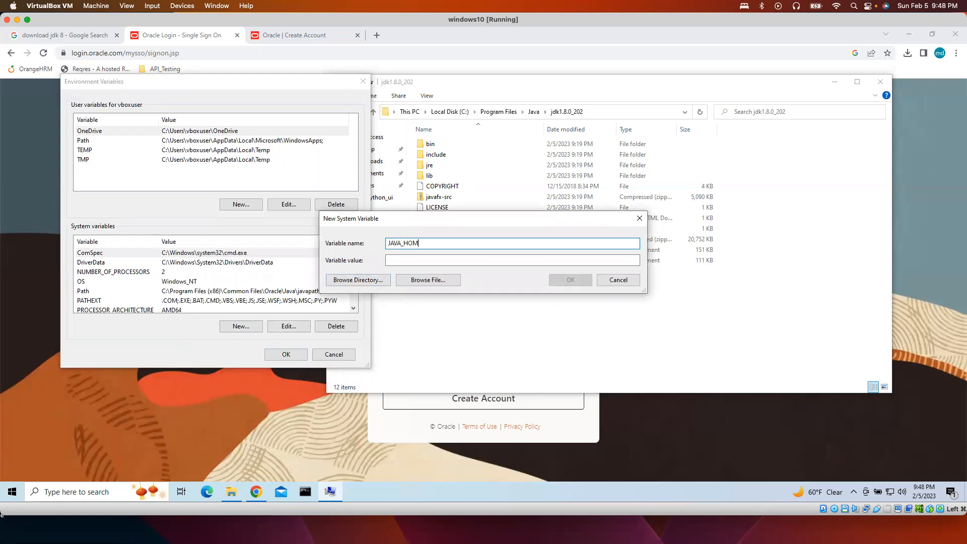
{"action": "left_click", "coordinate": [404, 261]}
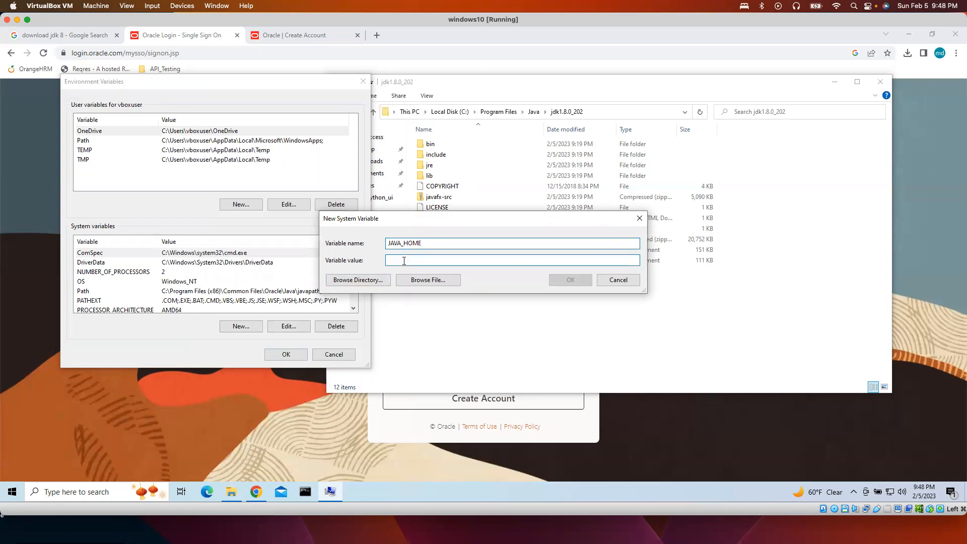
{"action": "key", "text": "ctrl+v"}
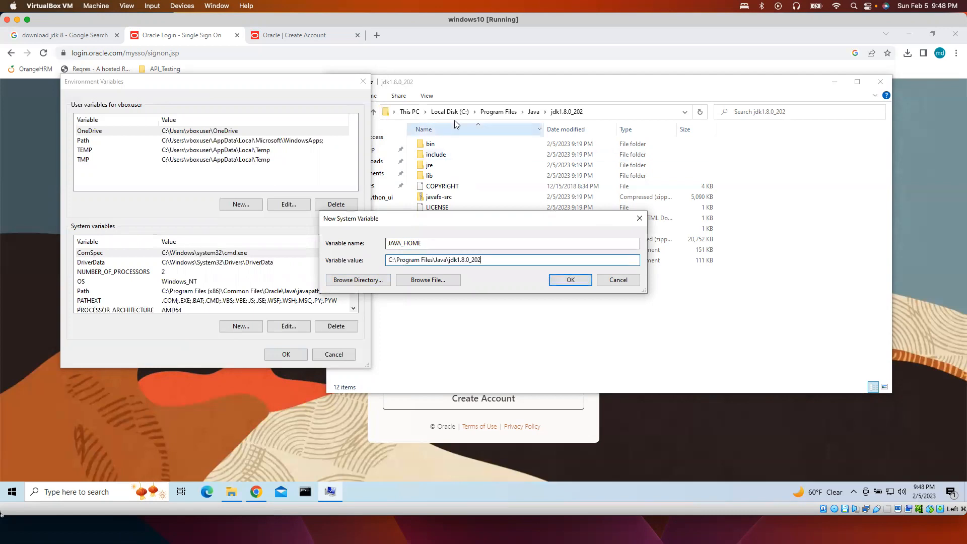
{"action": "left_click", "coordinate": [571, 280]}
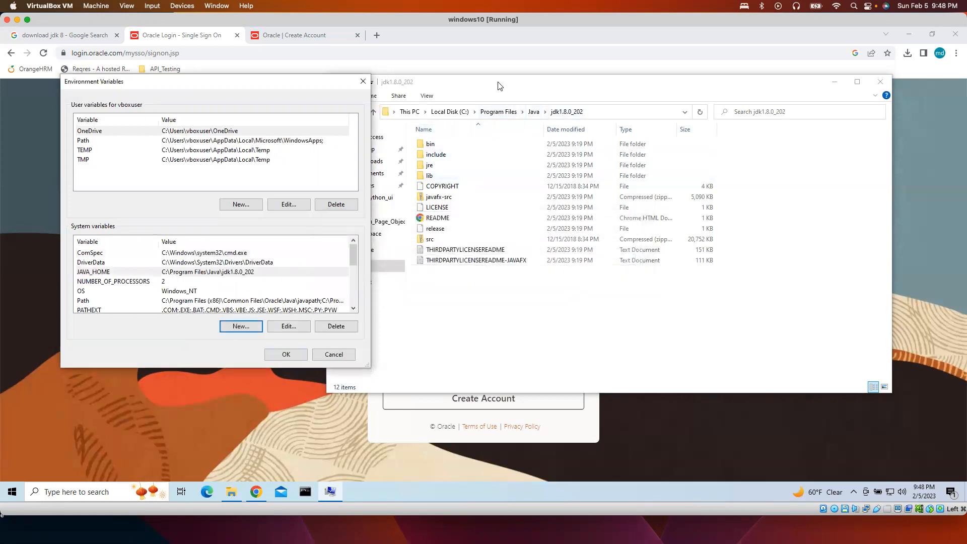
Copy the path C:\Program Files\Java\jdk1.8.0_202\bin and start editing the system Path variable.
{"action": "left_click_drag", "start_coordinate": [499, 85], "coordinate": [568, 87]}
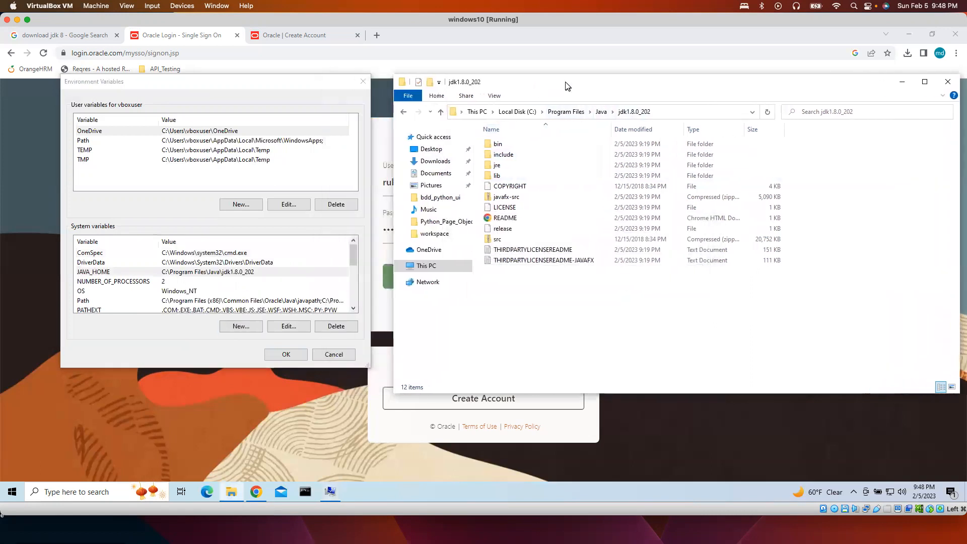
{"action": "double_click", "coordinate": [499, 144]}
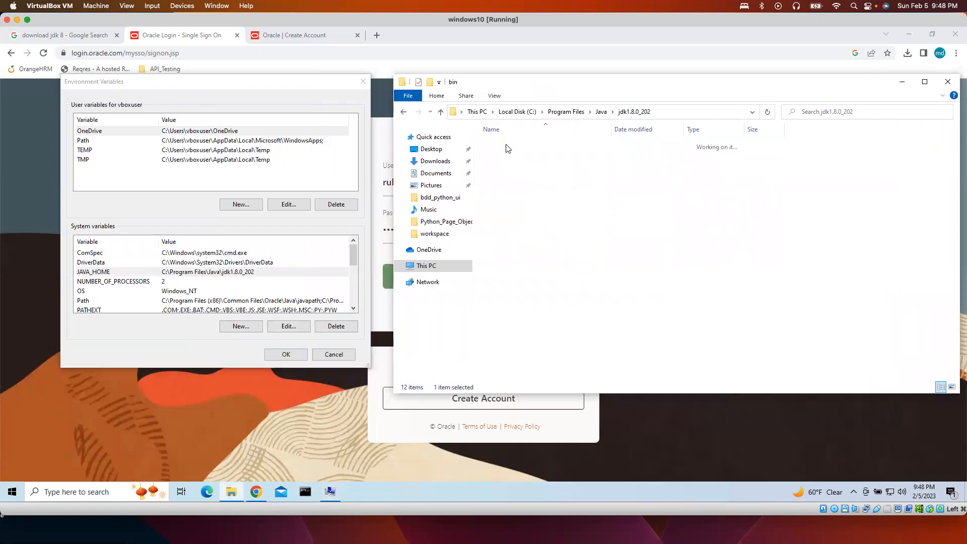
{"action": "left_click", "coordinate": [686, 110]}
{"action": "right_click", "coordinate": [545, 112]}
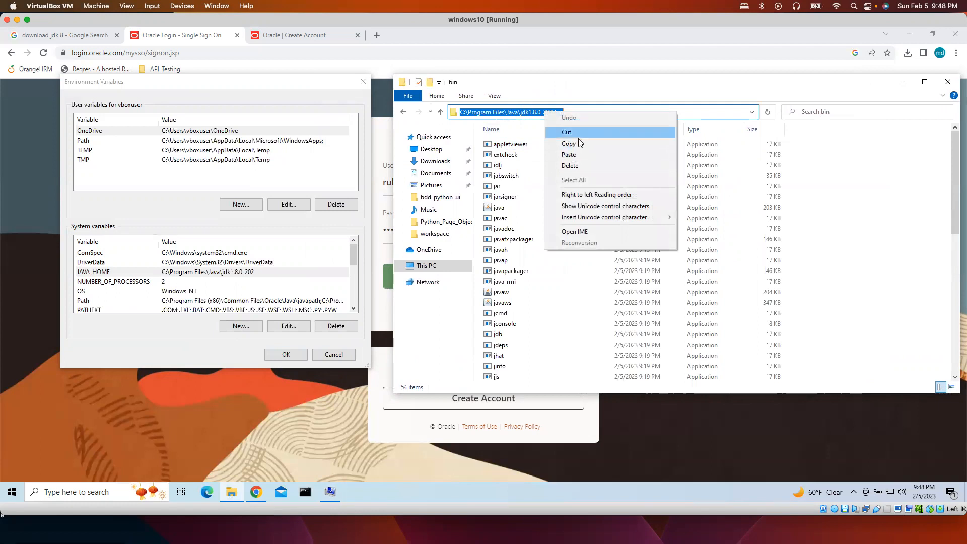
{"action": "left_click", "coordinate": [569, 144]}
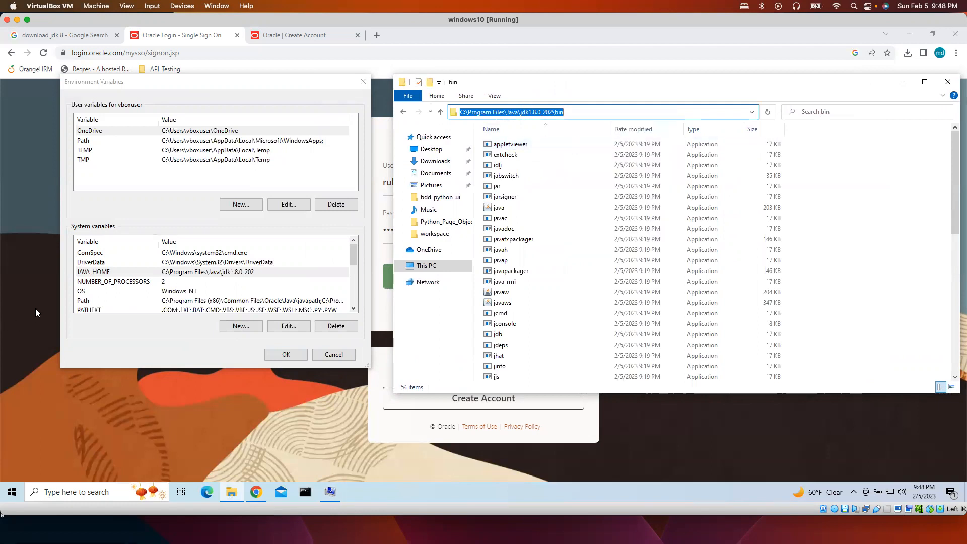
{"action": "left_click", "coordinate": [83, 301]}
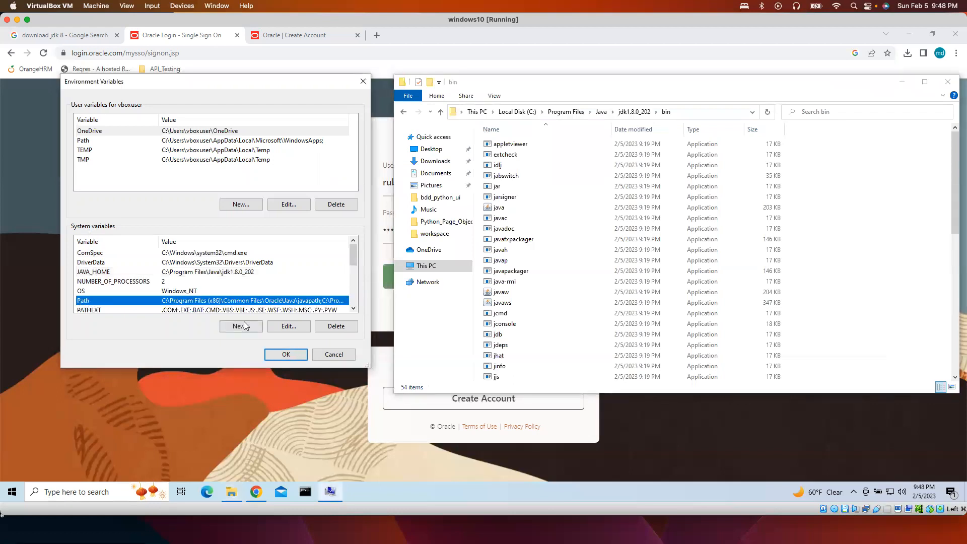
{"action": "left_click", "coordinate": [288, 327]}
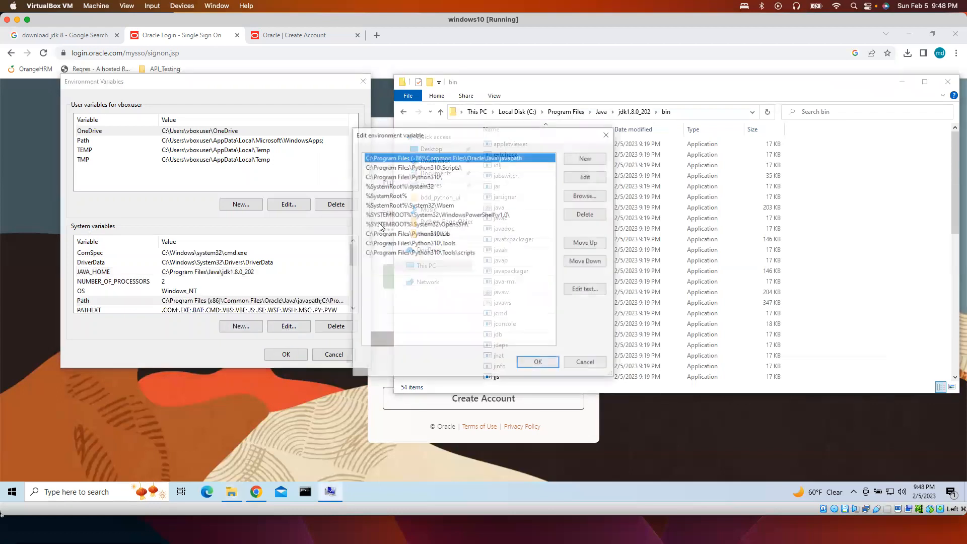
Append C:\Program Files\Java\jdk1.8.0_202\bin to the system Path, confirm all dialogs, and close Explorer.
{"action": "left_click", "coordinate": [584, 159]}
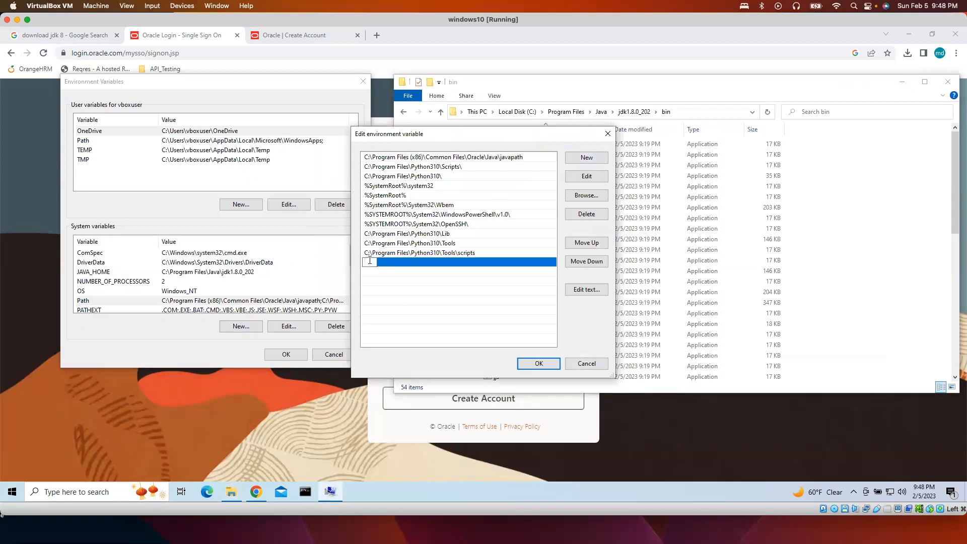
{"action": "key", "text": "ctrl+v"}
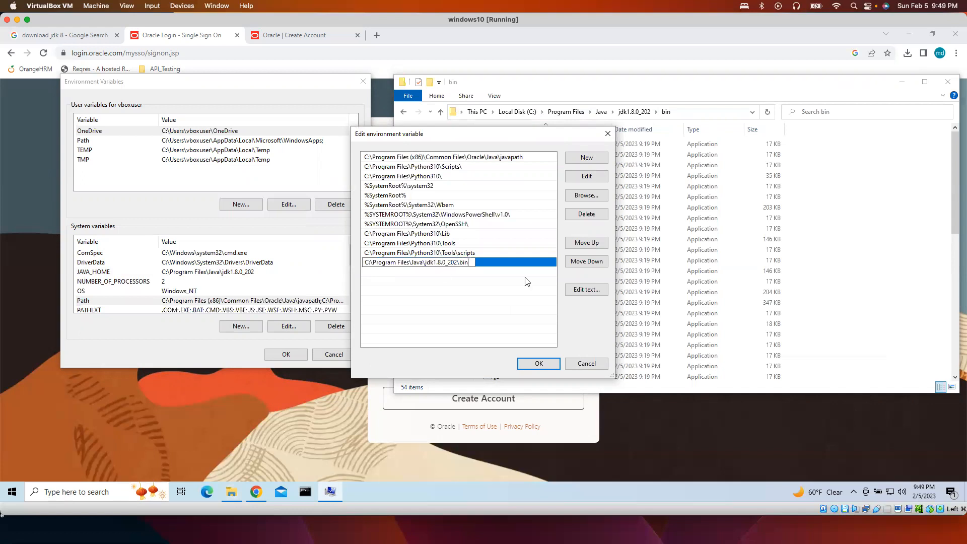
{"action": "left_click", "coordinate": [534, 364]}
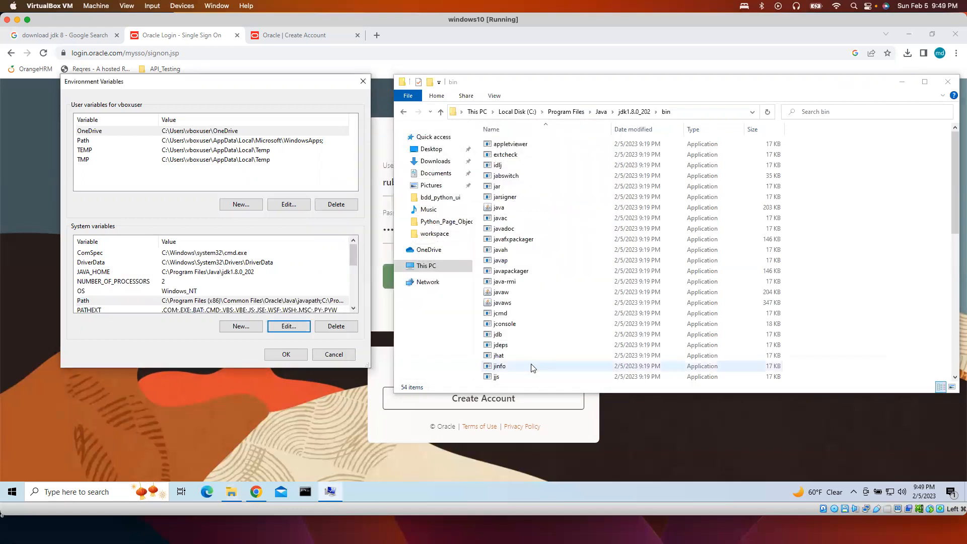
{"action": "left_click", "coordinate": [291, 355]}
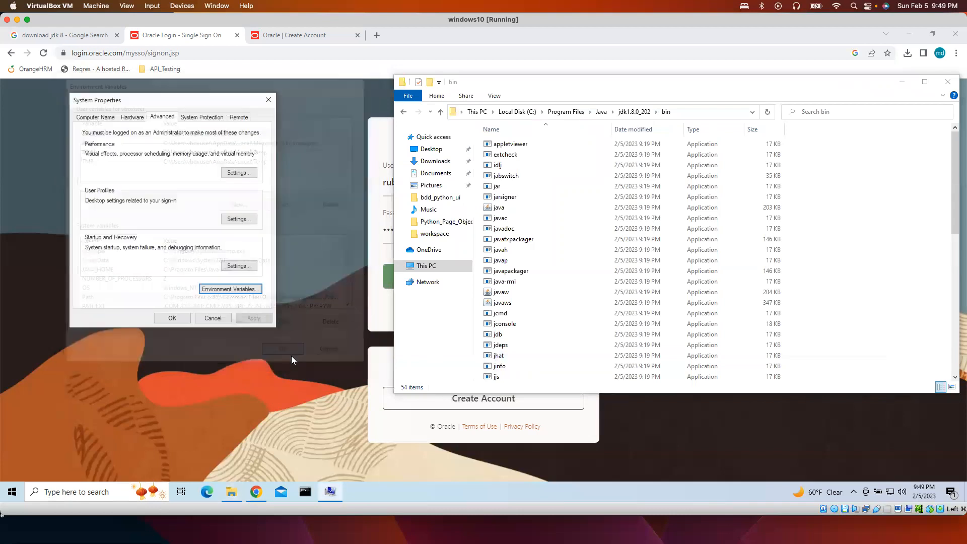
{"action": "left_click", "coordinate": [167, 319]}
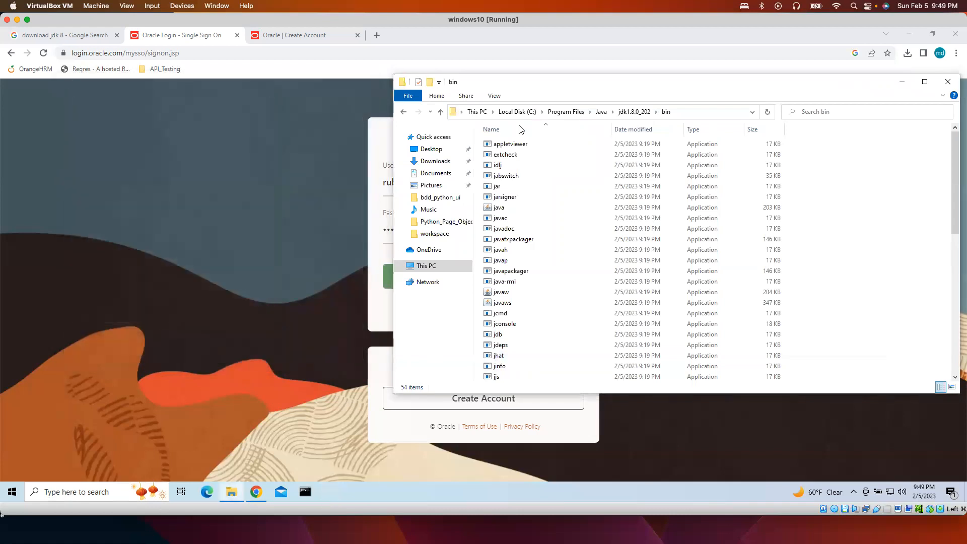
{"action": "left_click_drag", "start_coordinate": [568, 85], "coordinate": [473, 77]}
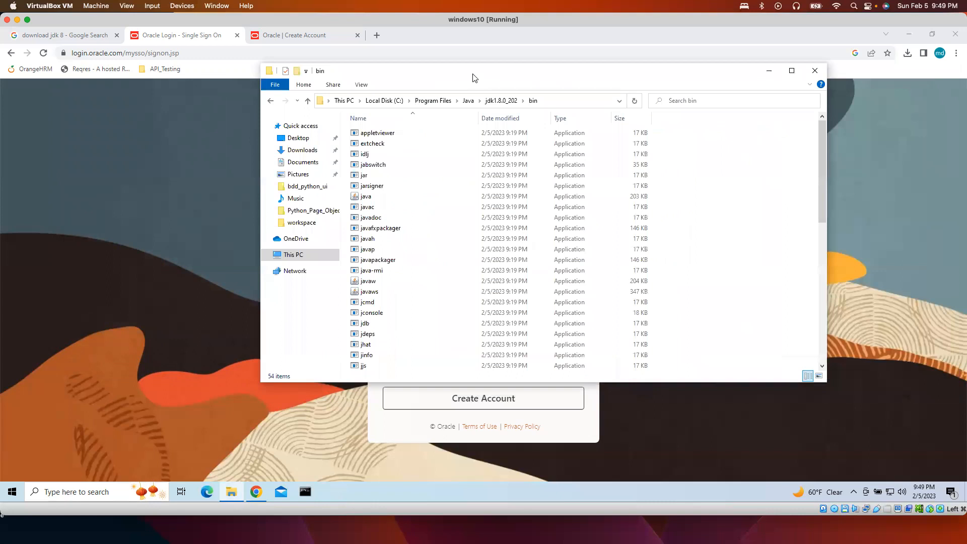
{"action": "left_click", "coordinate": [811, 72]}
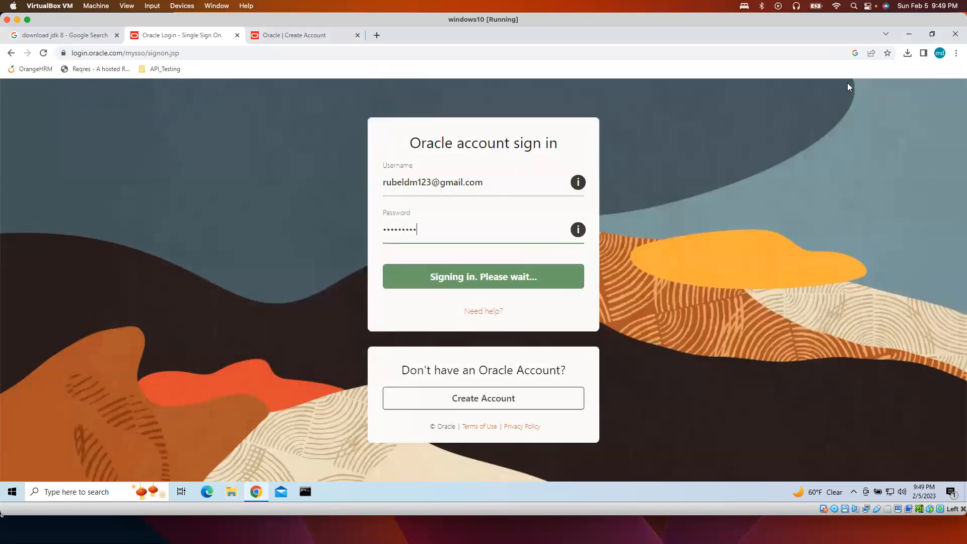
Minimize Chrome and launch Command Prompt by searching for 'cmd'.
{"action": "left_click", "coordinate": [910, 36]}
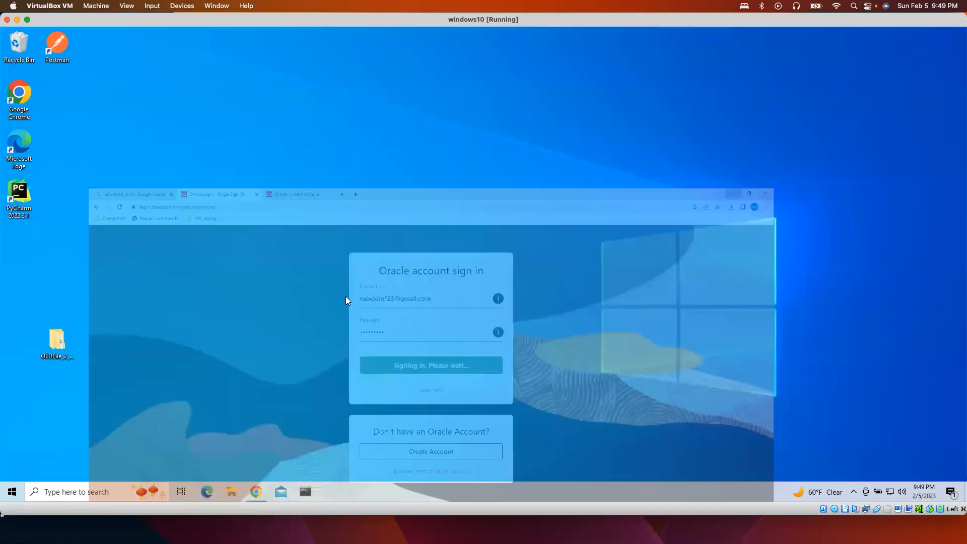
{"action": "left_click", "coordinate": [97, 495]}
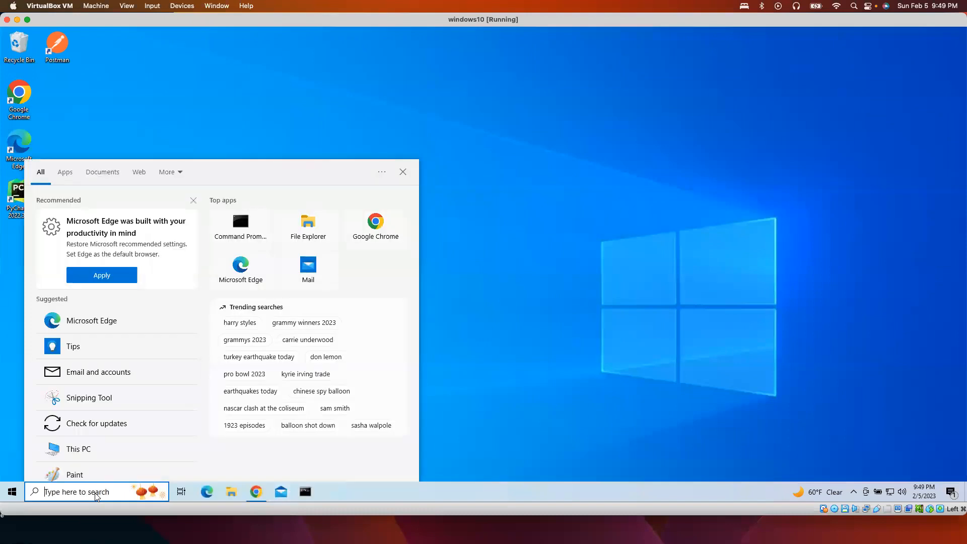
{"action": "type", "text": "cmd"}
{"action": "key", "text": "Return"}
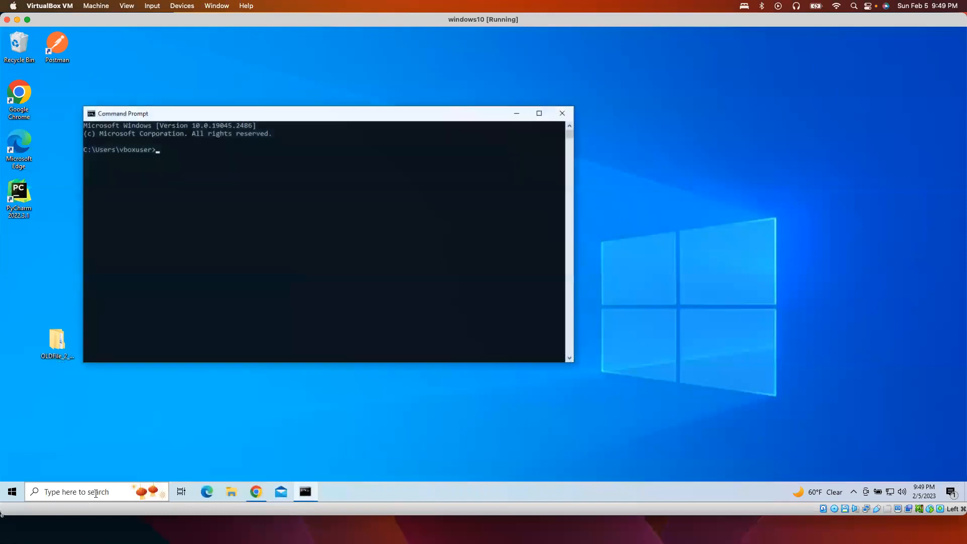
Run java -version to check it reports 1.8.0_202.
{"action": "left_click", "coordinate": [262, 262]}
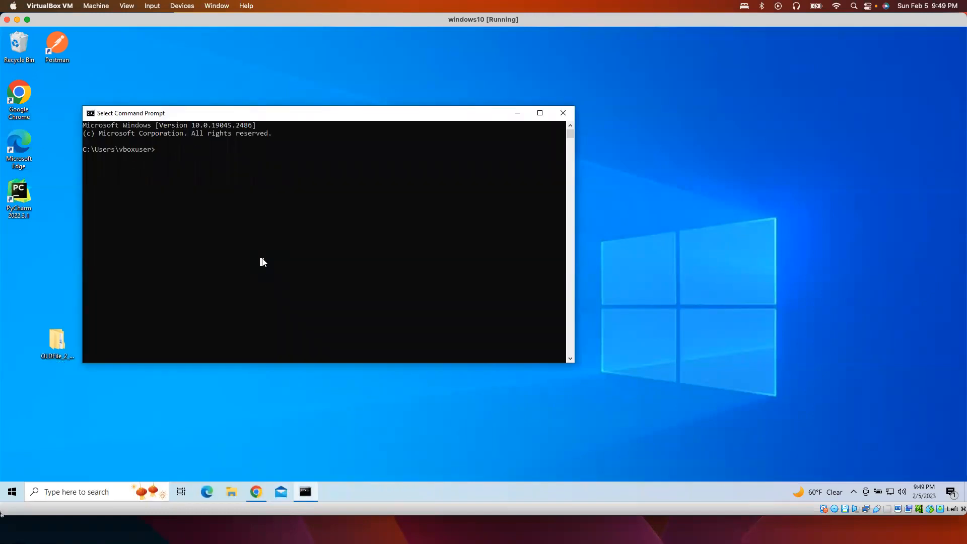
{"action": "type", "text": "java -version"}
{"action": "key", "text": "Return"}
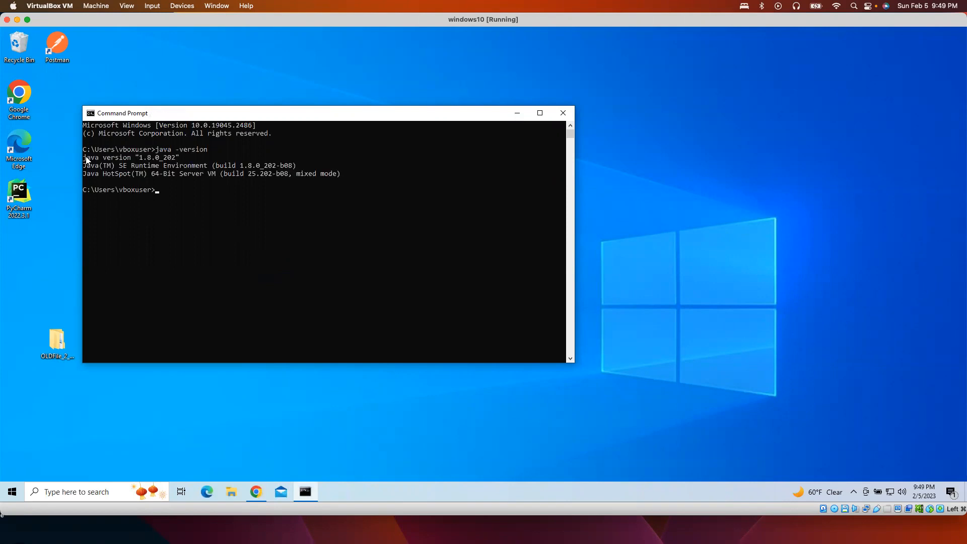